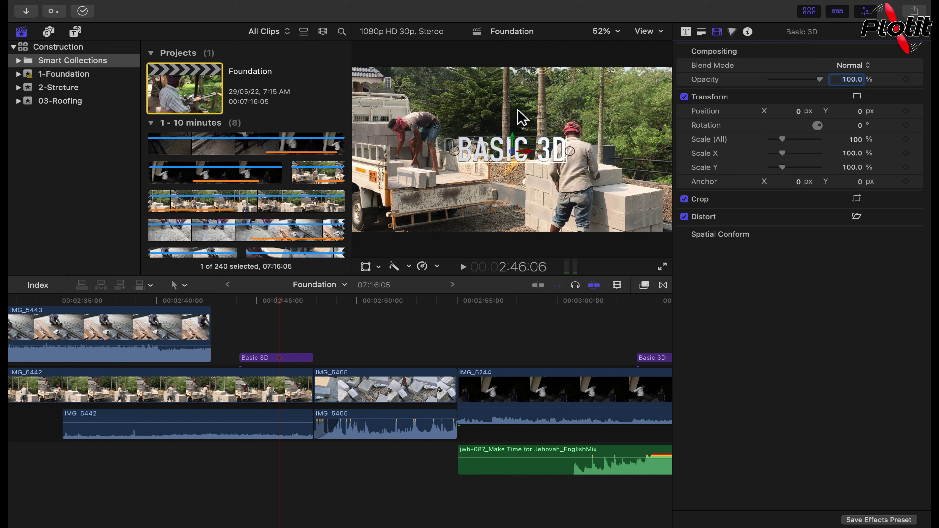
- Move the Basic 3D title above clip IMG_5442 to the upper-left area of the picture
{"action": "left_click", "coordinate": [513, 155]}
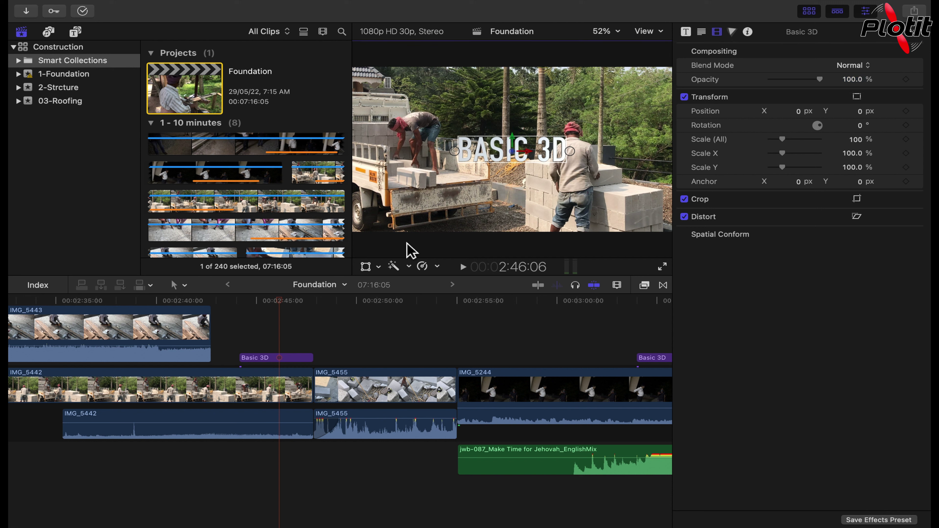
{"action": "left_click", "coordinate": [282, 360]}
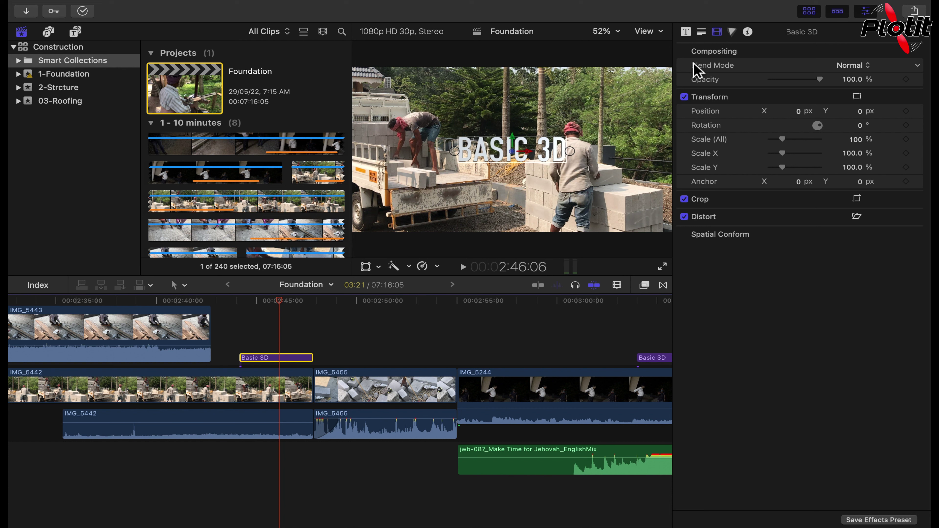
{"action": "left_click", "coordinate": [727, 41]}
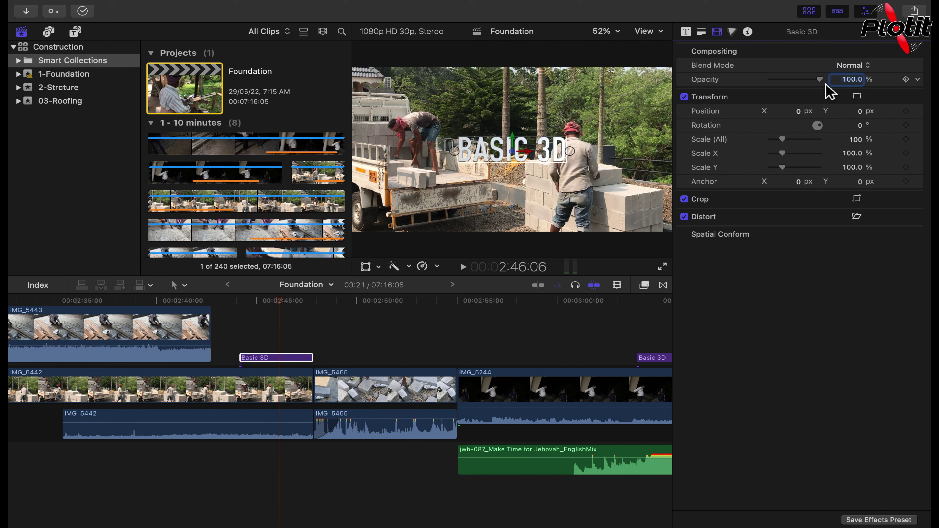
{"action": "mouse_move", "coordinate": [826, 84]}
{"action": "left_mouse_down"}
{"action": "mouse_move", "coordinate": [777, 89]}
{"action": "mouse_move", "coordinate": [826, 87]}
{"action": "left_mouse_up"}
{"action": "left_click", "coordinate": [520, 153]}
{"action": "left_click_drag", "start_coordinate": [519, 154], "coordinate": [438, 89]}
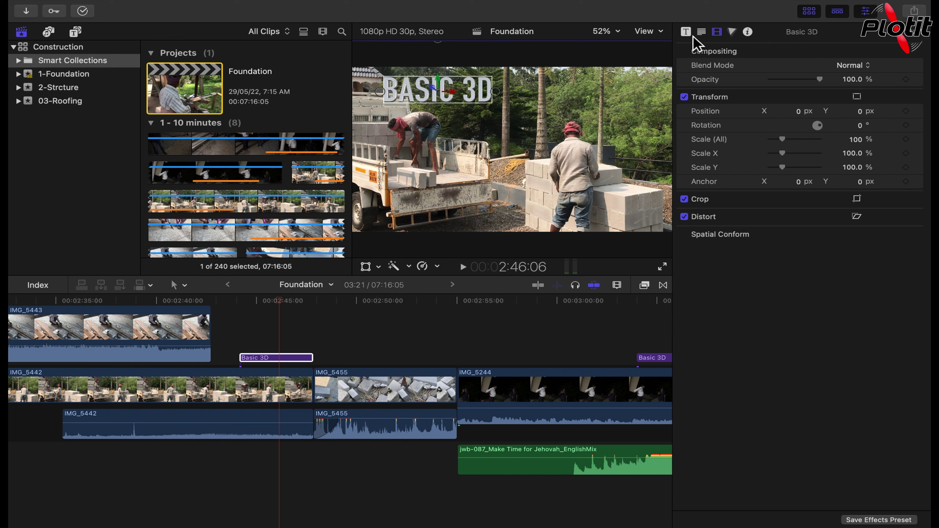
- Display the title's published parameters and move the title to the upper-right area of the picture
{"action": "left_click", "coordinate": [686, 32]}
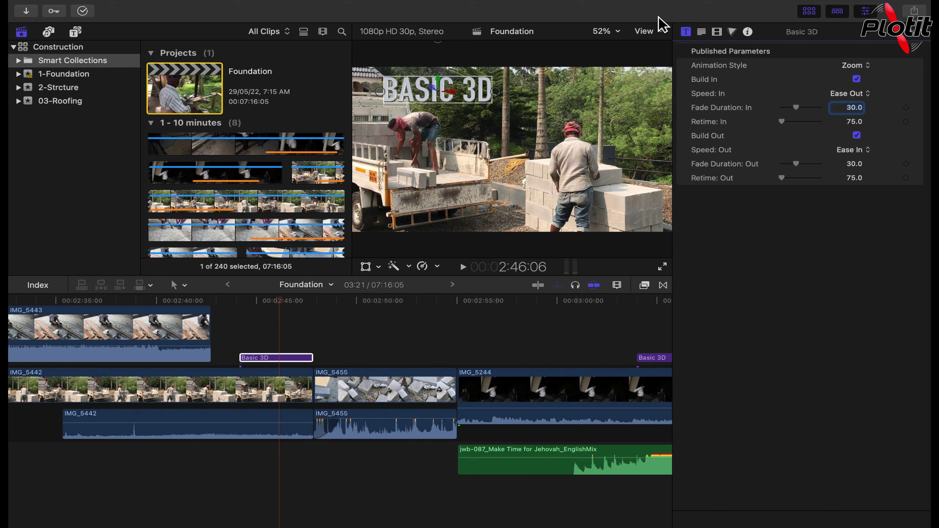
{"action": "left_click", "coordinate": [463, 92]}
{"action": "left_click_drag", "start_coordinate": [463, 92], "coordinate": [614, 98]}
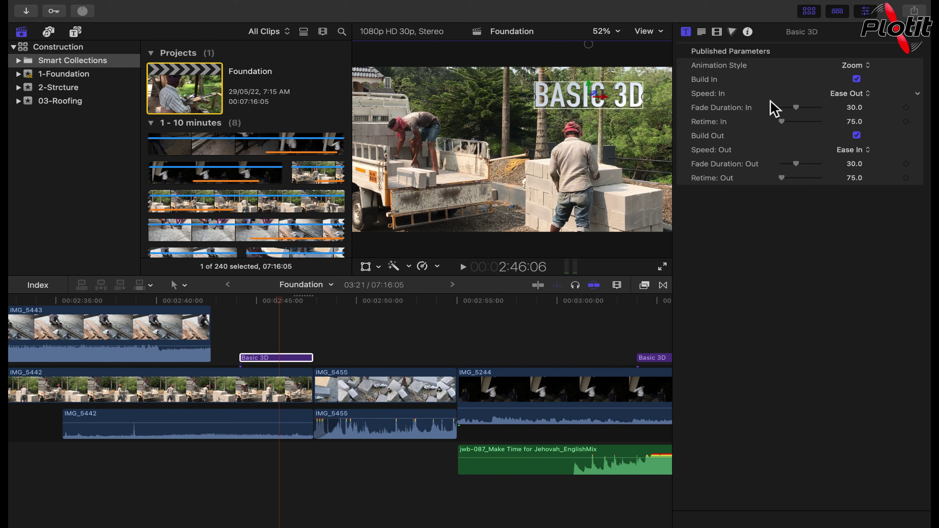
- Look through the available animation styles and play the title from just before its start to preview the Zoom animation
{"action": "left_click", "coordinate": [865, 69]}
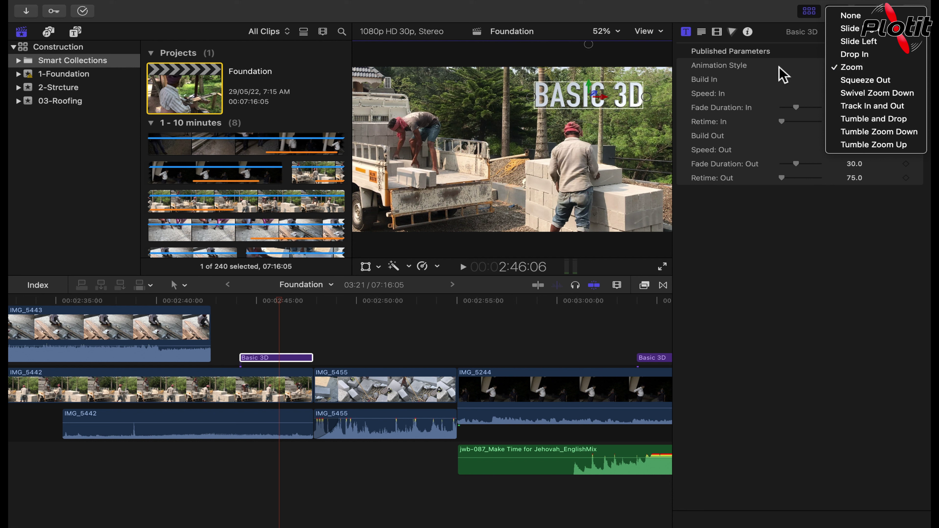
{"action": "left_click", "coordinate": [783, 74]}
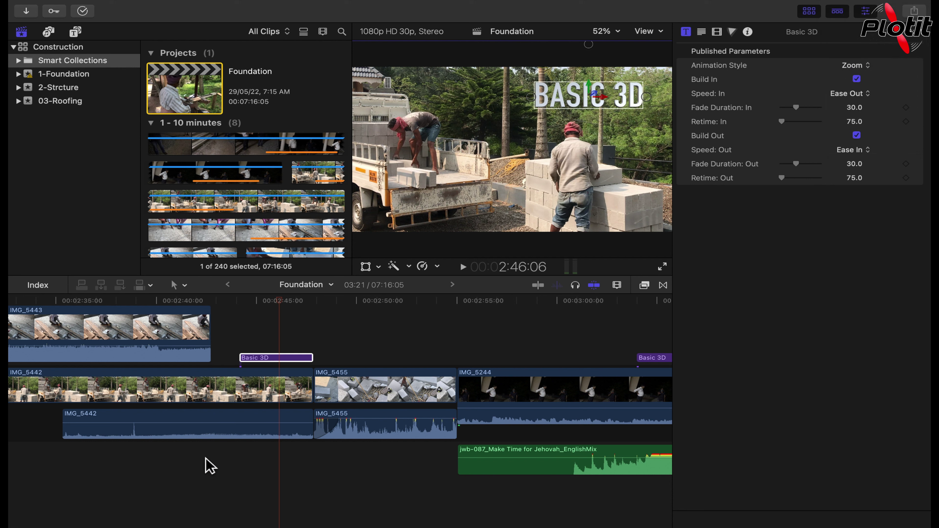
{"action": "left_click", "coordinate": [228, 454]}
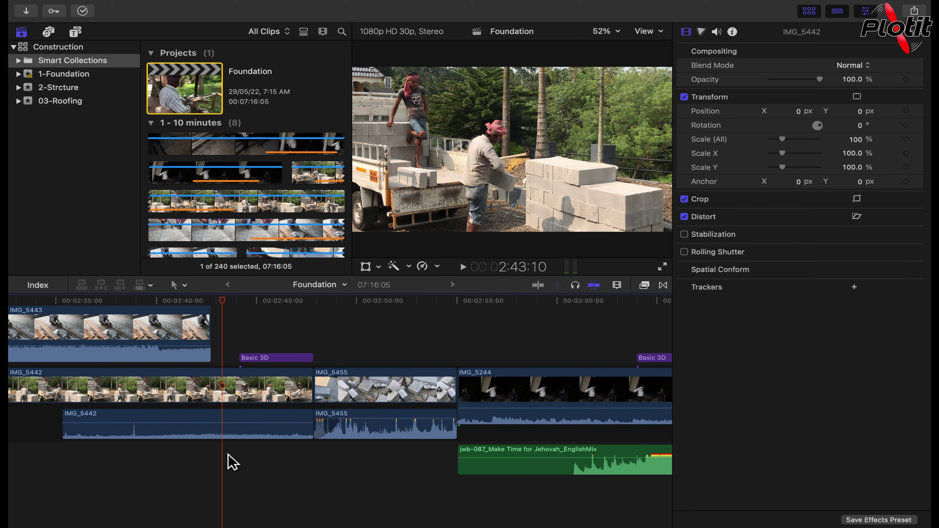
{"action": "key", "text": "space"}
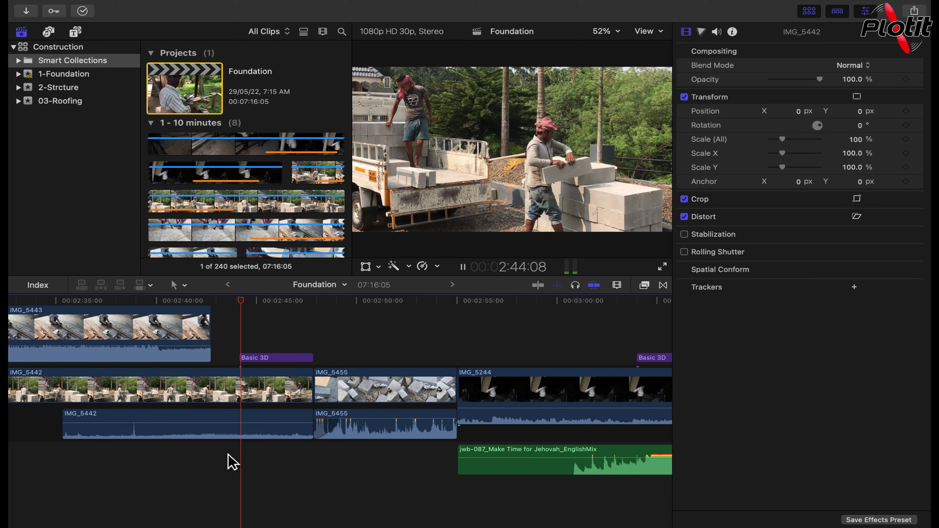
{"action": "key", "text": "space"}
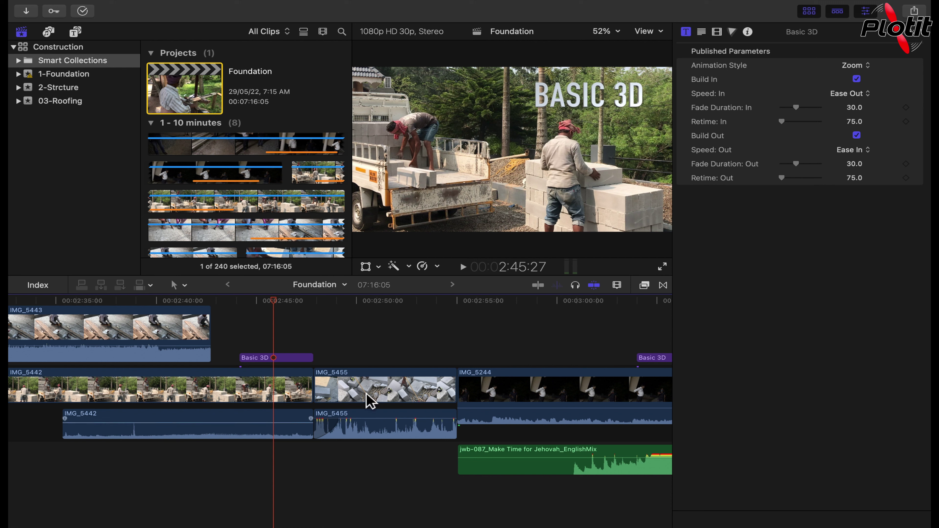
- Set the title's animation style to Slide Left and play it from just before its start
{"action": "left_click", "coordinate": [865, 66]}
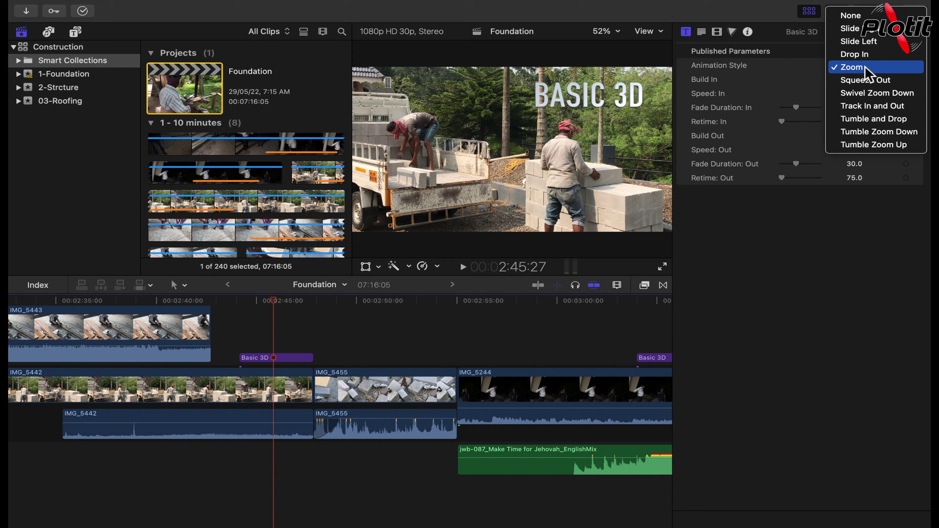
{"action": "left_click", "coordinate": [869, 43]}
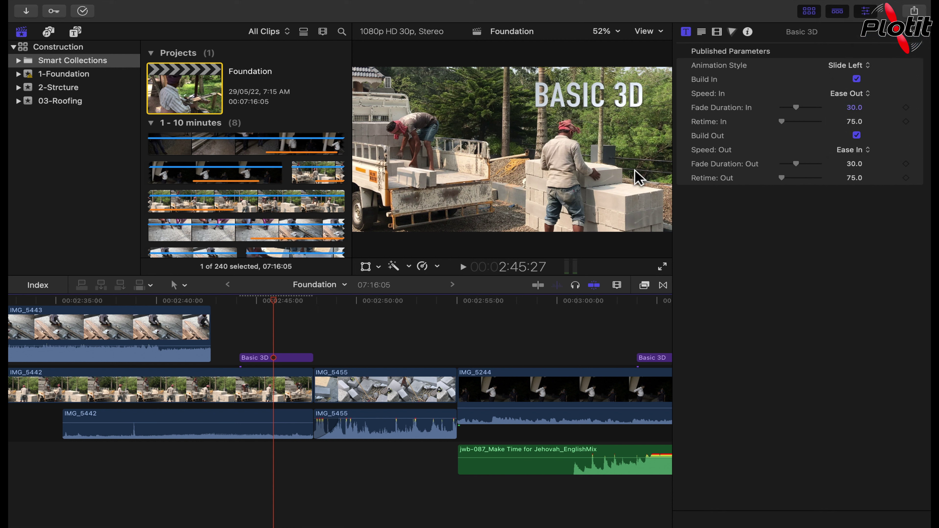
{"action": "left_click", "coordinate": [237, 455]}
{"action": "left_click", "coordinate": [223, 457]}
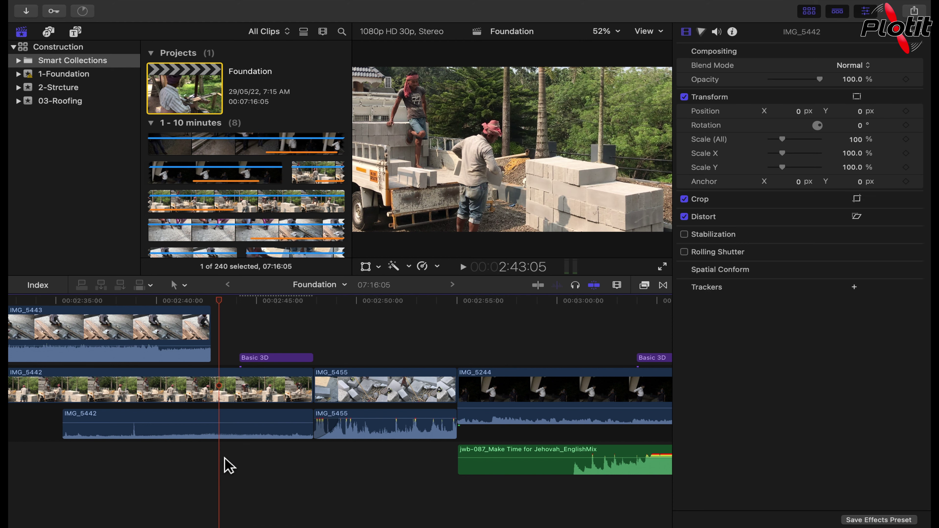
{"action": "key", "text": "space"}
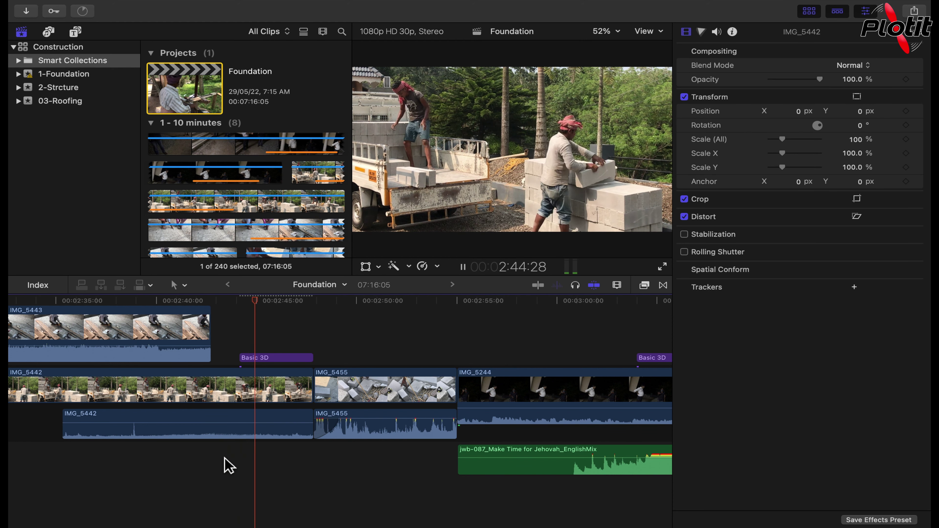
{"action": "key", "text": "space"}
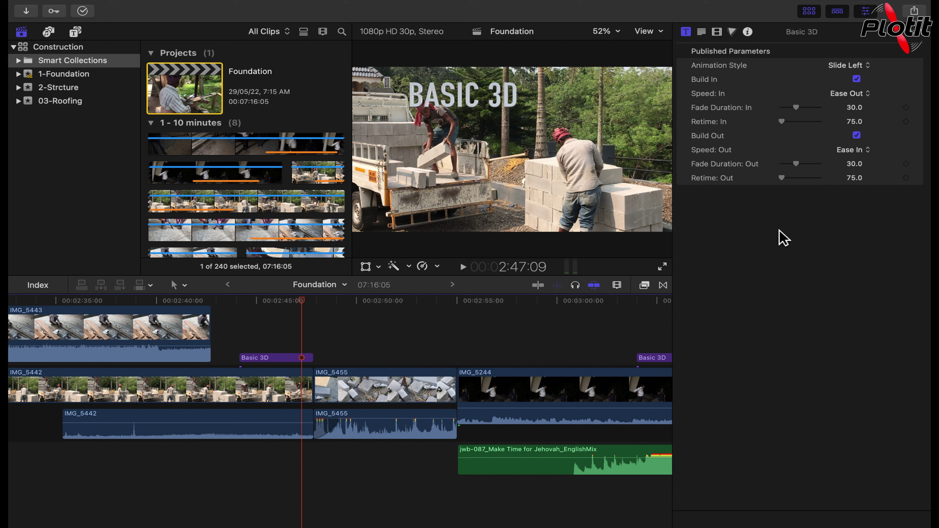
- Set the title's Speed: In to Ease In and change its text font to Duality
{"action": "key", "text": "super+z"}
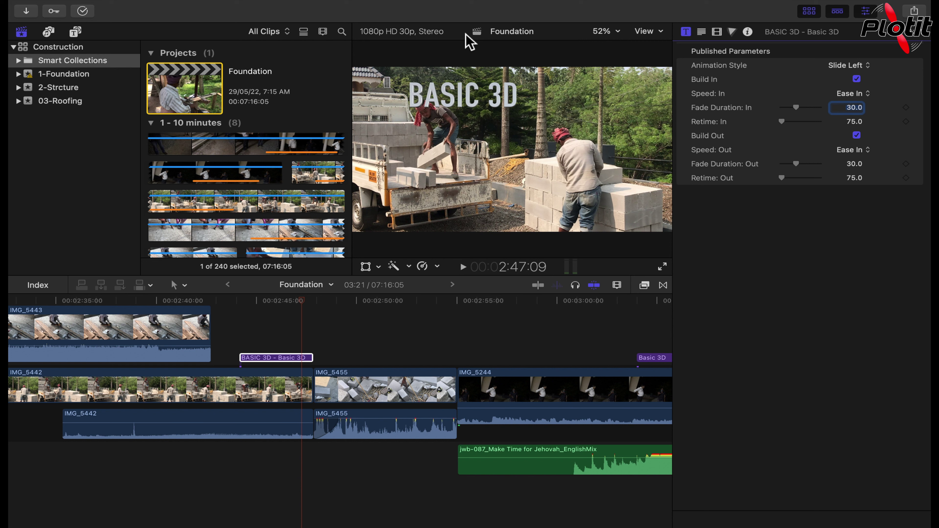
{"action": "left_click", "coordinate": [707, 36]}
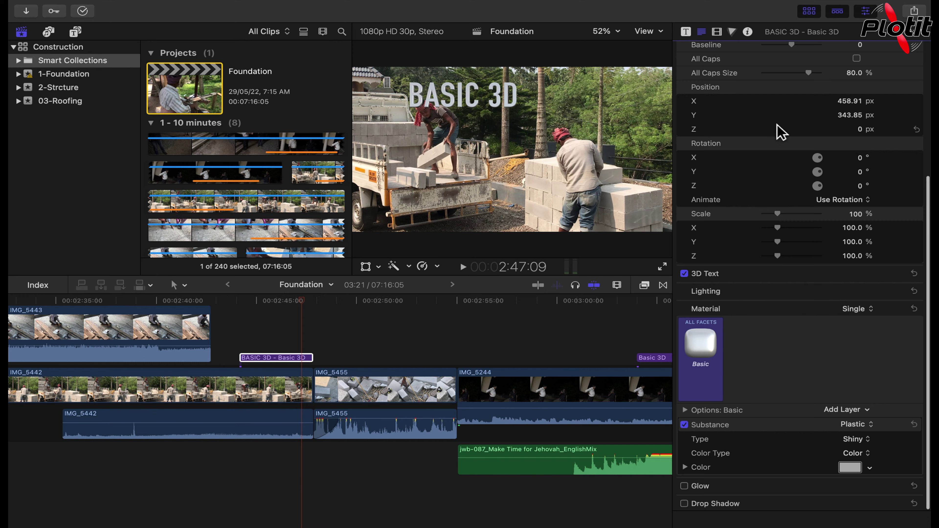
{"action": "scroll", "coordinate": [776, 132], "scroll_direction": "up", "scroll_amount": 10}
{"action": "scroll", "coordinate": [777, 132], "scroll_direction": "down", "scroll_amount": 6}
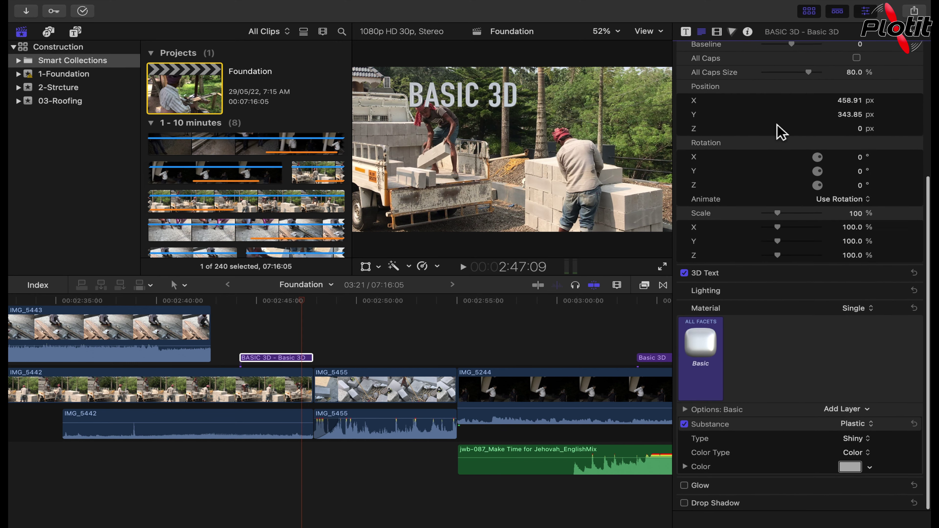
{"action": "scroll", "coordinate": [777, 131], "scroll_direction": "up", "scroll_amount": 7}
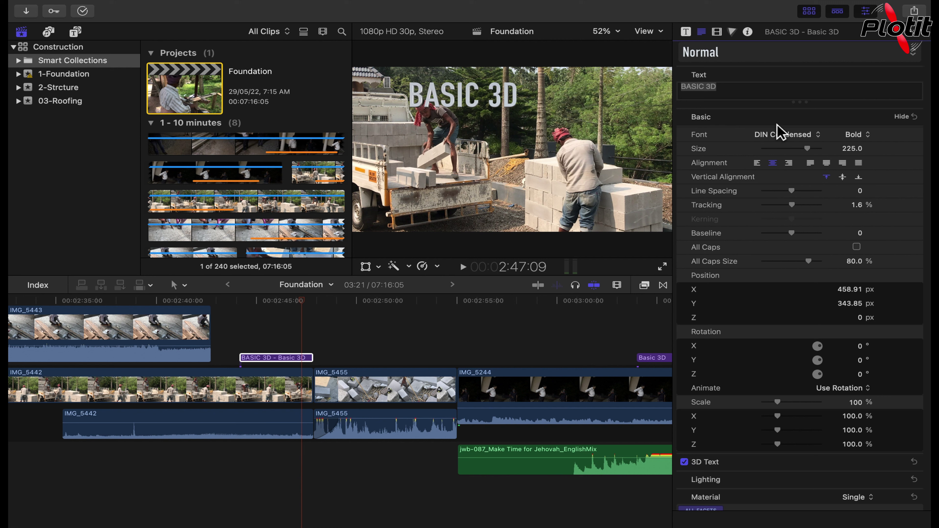
{"action": "left_click", "coordinate": [808, 137]}
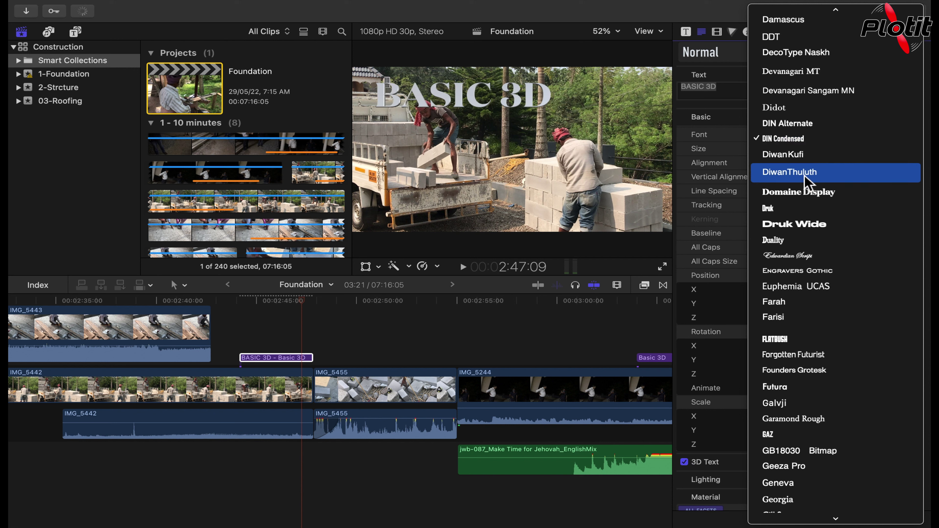
{"action": "left_click", "coordinate": [803, 242]}
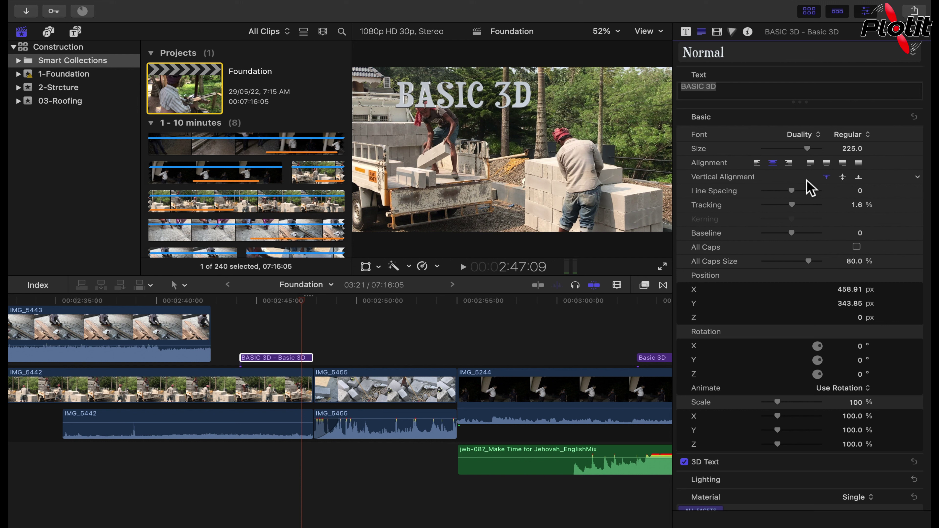
- Apply the Car Paint material from the Paint category to the title's 3D text
{"action": "scroll", "coordinate": [816, 298], "scroll_direction": "down", "scroll_amount": 5}
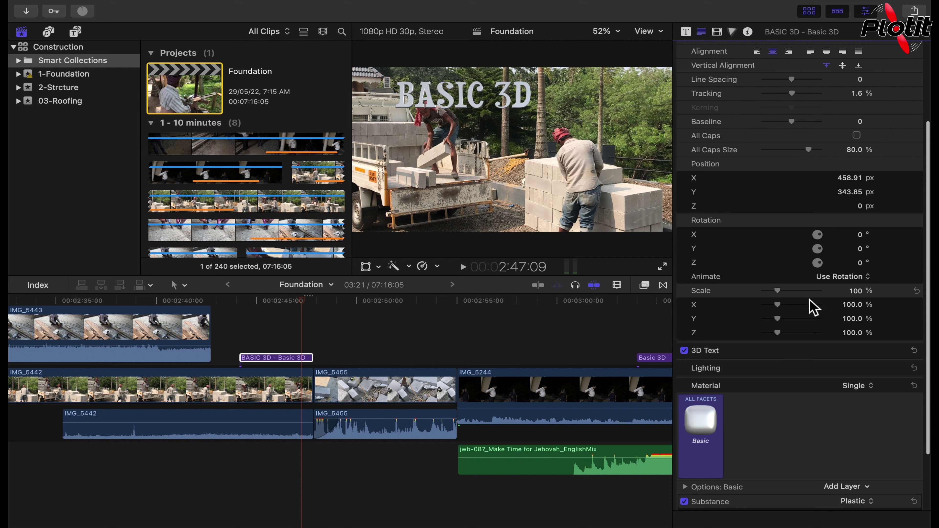
{"action": "left_click", "coordinate": [708, 421]}
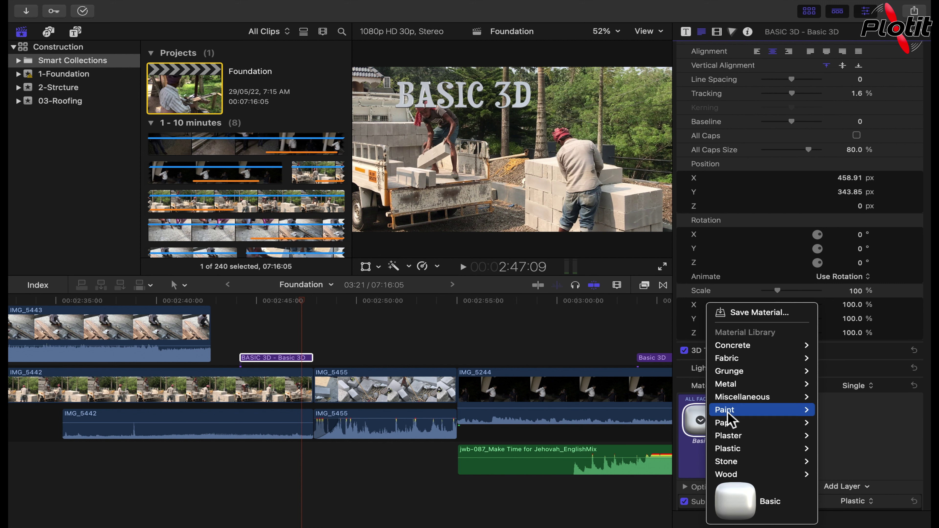
{"action": "mouse_move", "coordinate": [751, 410]}
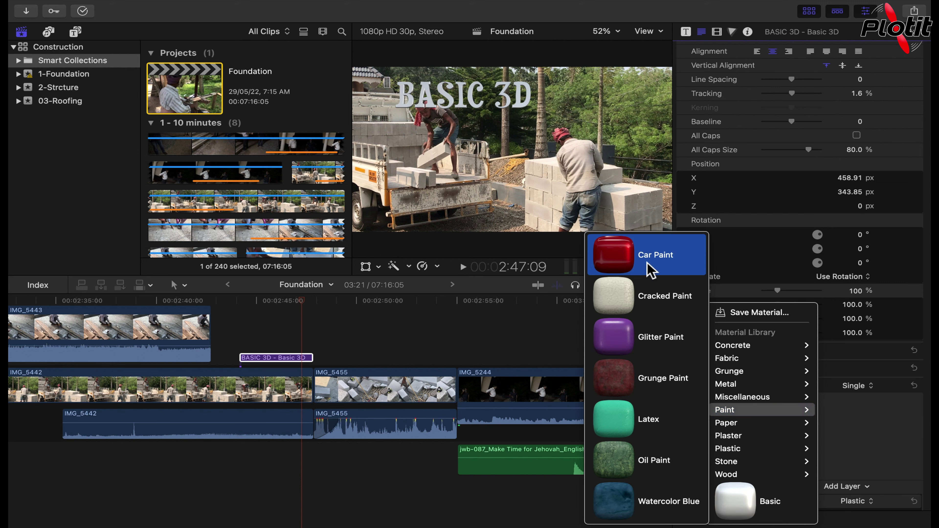
{"action": "left_click", "coordinate": [652, 270]}
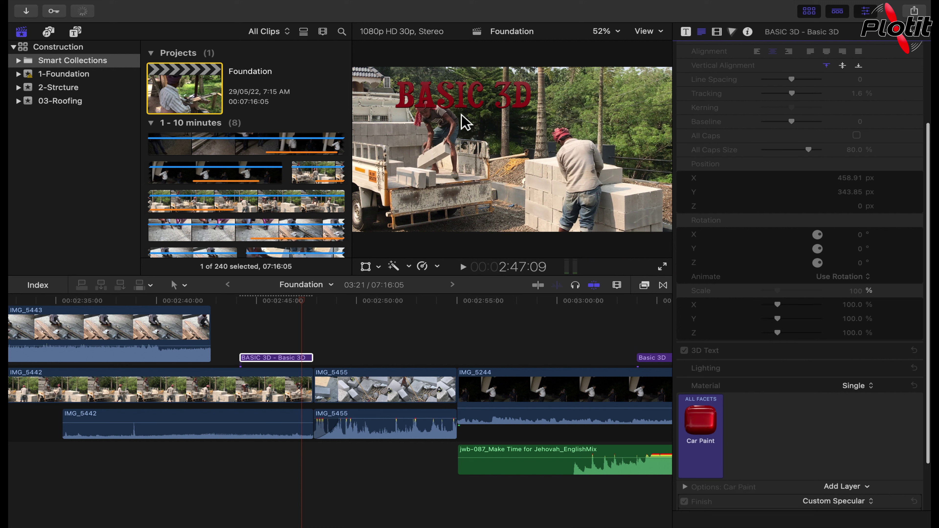
- Move the title to the upper-right area at about X 1112, Y 370 px and set its font to Damascus
{"action": "mouse_move", "coordinate": [472, 105]}
{"action": "left_click_drag", "start_coordinate": [597, 106], "coordinate": [598, 104]}
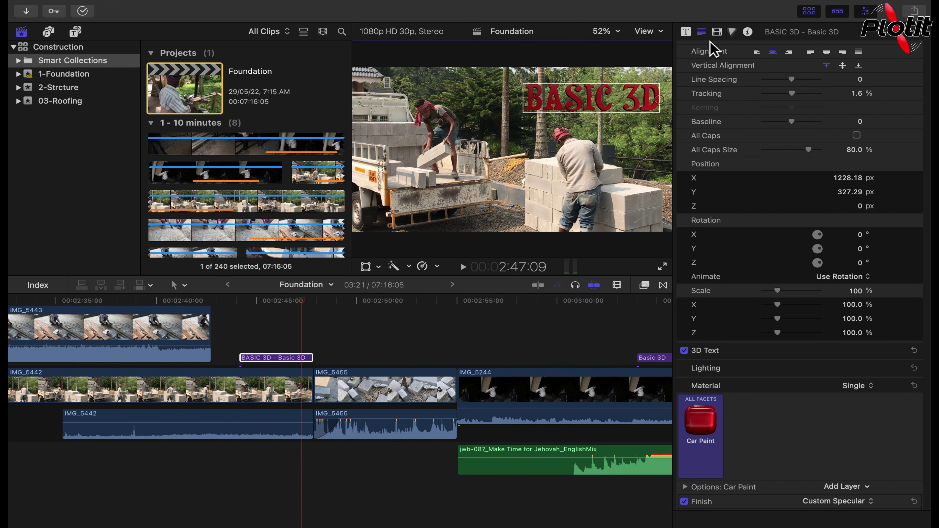
{"action": "key", "text": "super+z"}
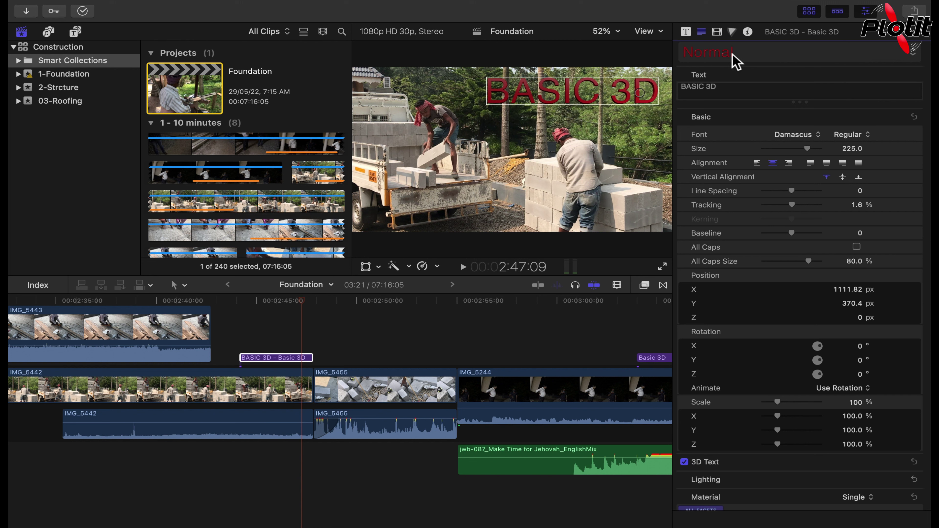
- Apply the preset text style Block to the title
{"action": "left_click", "coordinate": [919, 56]}
{"action": "mouse_move", "coordinate": [802, 99]}
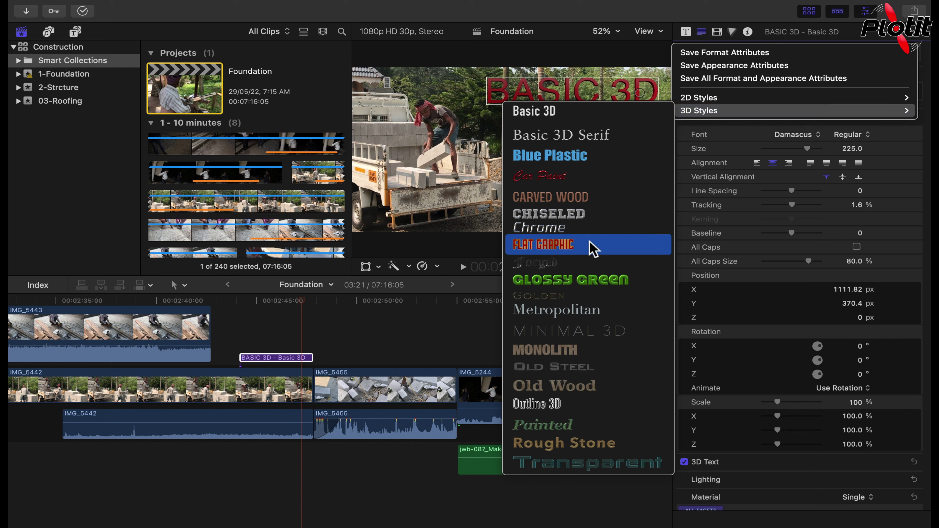
{"action": "left_click", "coordinate": [594, 244]}
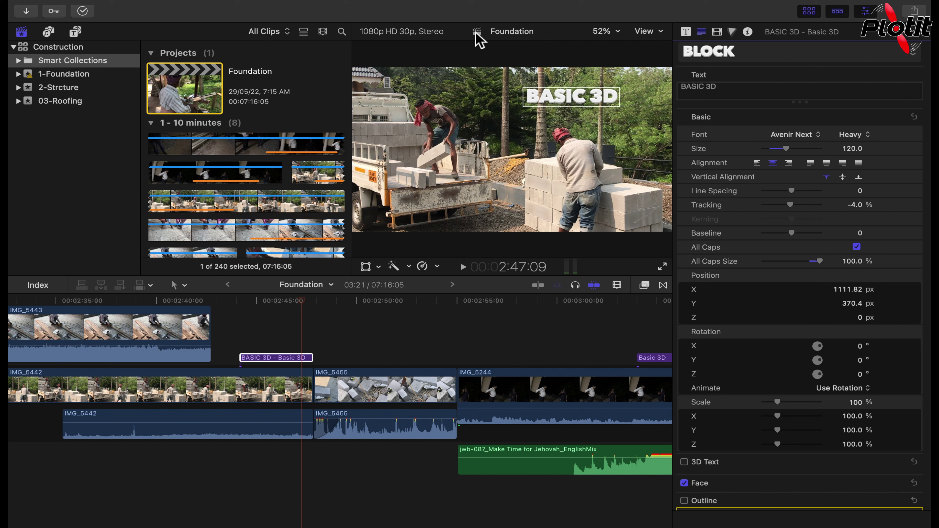
- Reposition the title during its slide animation, over the upper-right area of the picture at about X 540, Y 418 px
{"action": "left_click", "coordinate": [270, 461]}
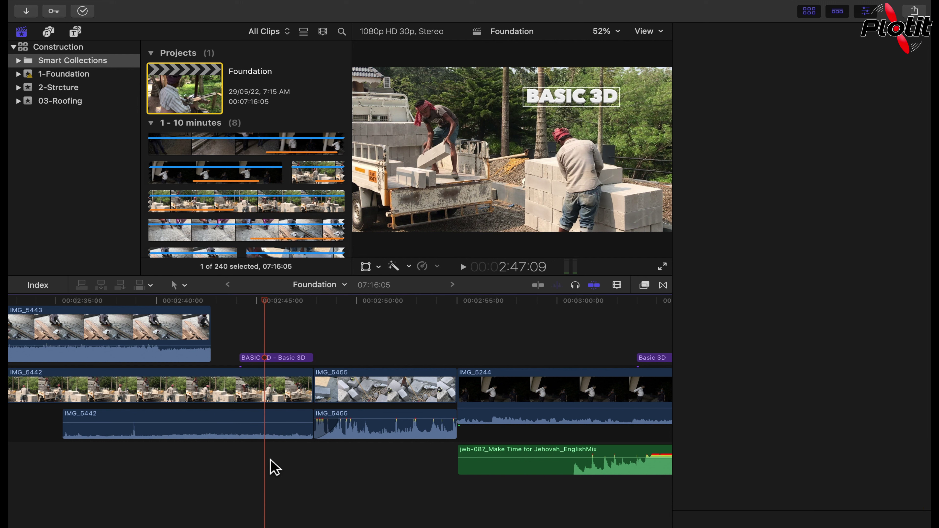
{"action": "key", "text": "super+4"}
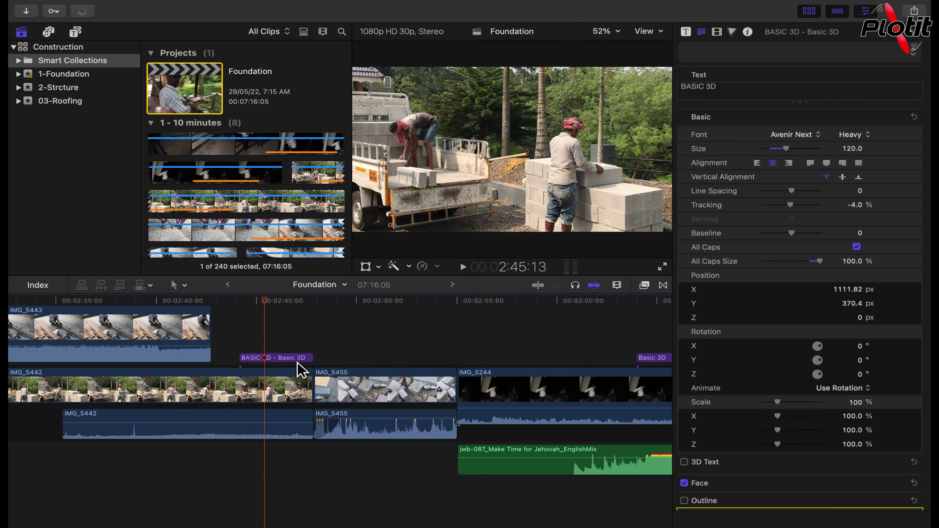
{"action": "left_click", "coordinate": [296, 358]}
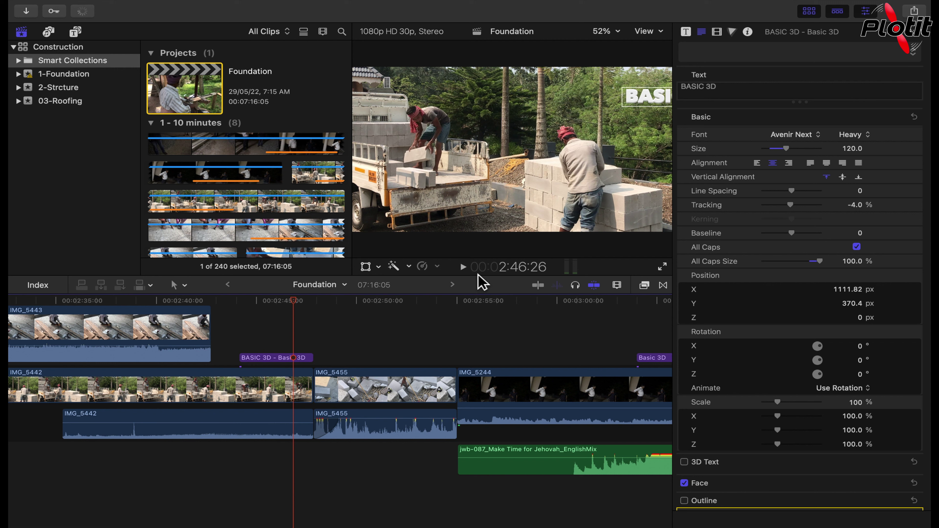
{"action": "left_click_drag", "start_coordinate": [650, 107], "coordinate": [556, 99]}
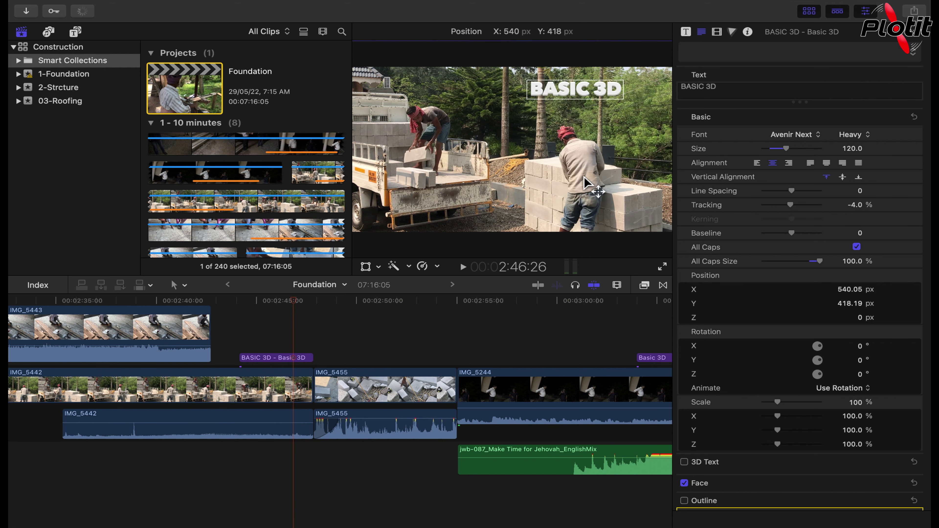
- Replace the word BASIC with "Text" in the Basic 3D title above clip IMG_5244
{"action": "left_click", "coordinate": [651, 339]}
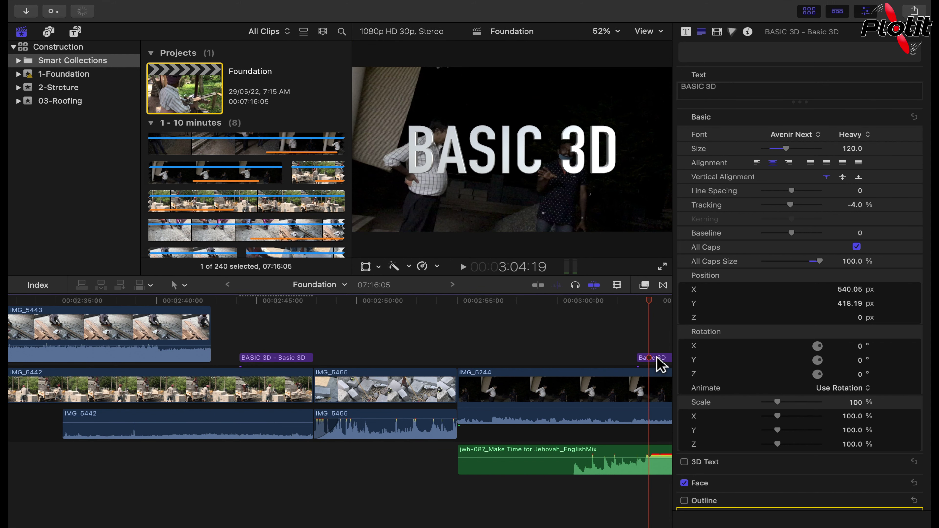
{"action": "left_click", "coordinate": [657, 358]}
{"action": "left_click", "coordinate": [514, 153]}
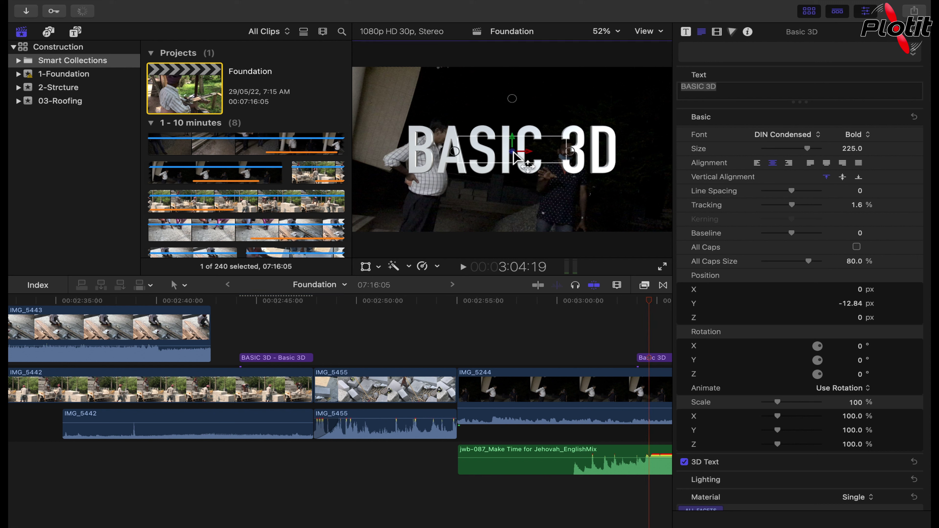
{"action": "double_click", "coordinate": [510, 154]}
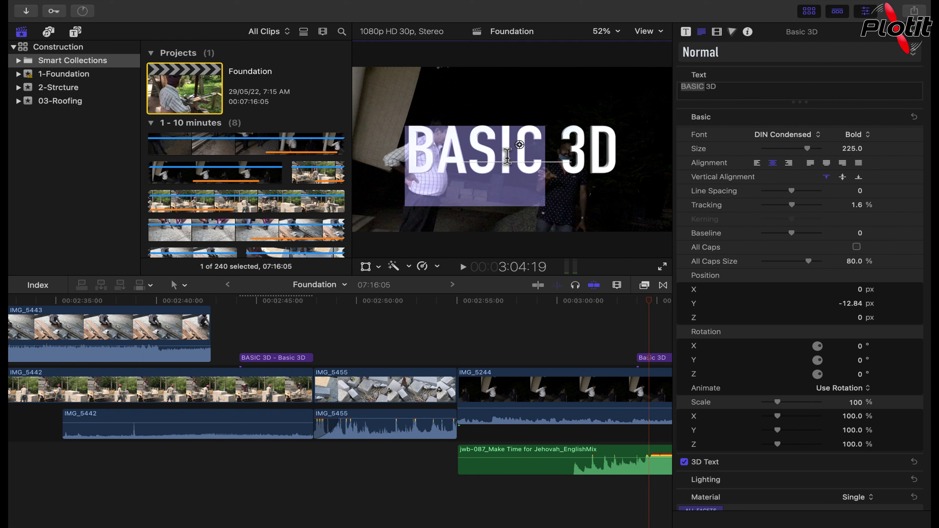
{"action": "type", "text": "Tex"}
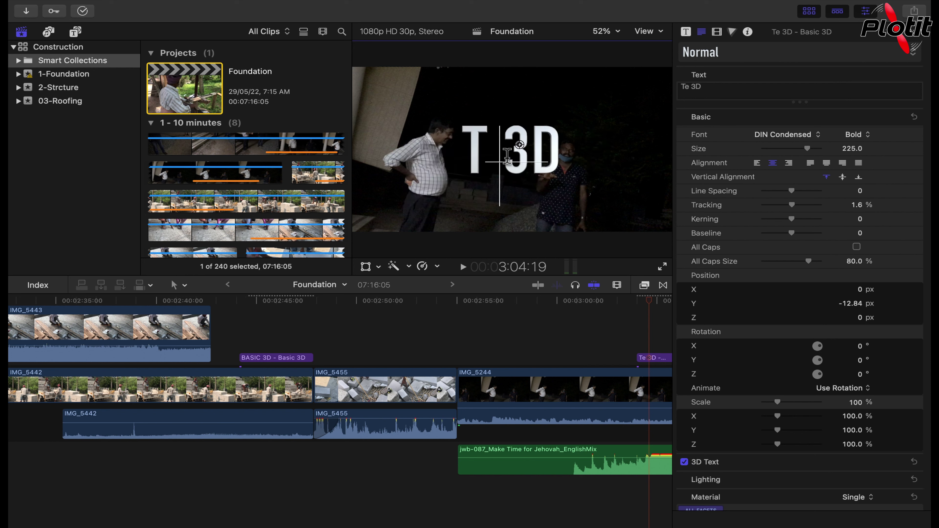
{"action": "type", "text": "t"}
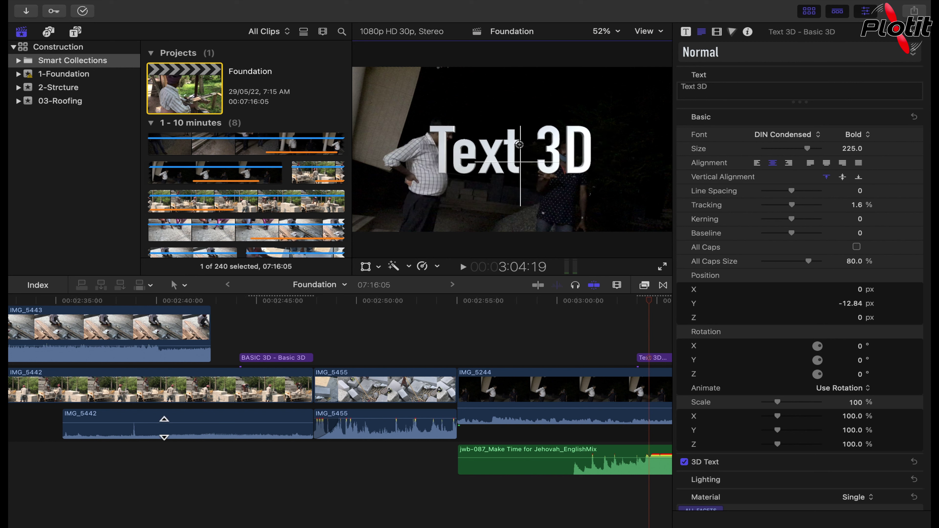
- Use Find and Replace Title Text to find the next occurrence of "text" in all titles in the project
{"action": "left_click", "coordinate": [301, 348]}
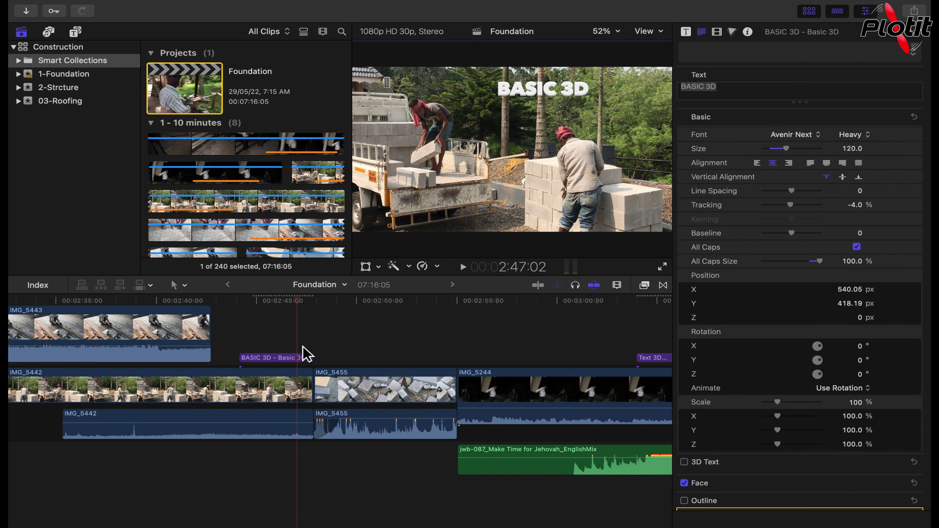
{"action": "left_click", "coordinate": [148, 476]}
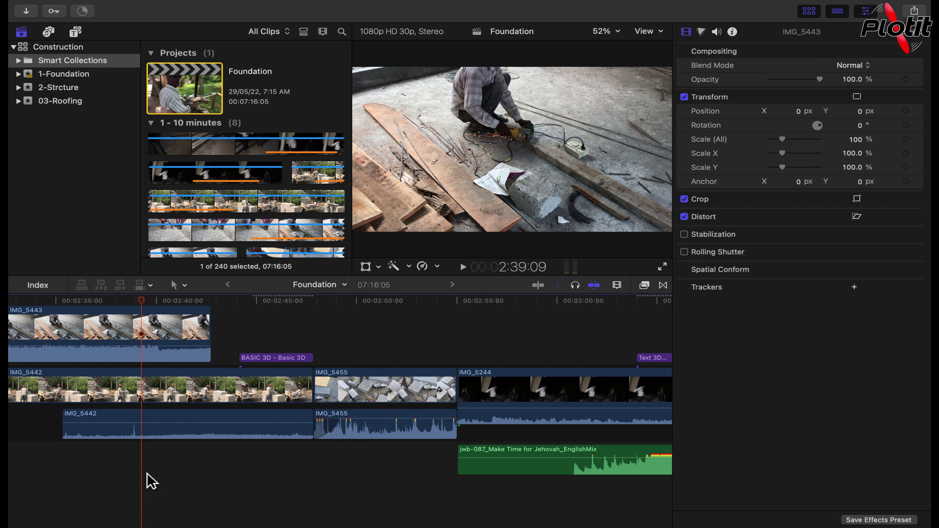
{"action": "mouse_move", "coordinate": [283, 4]}
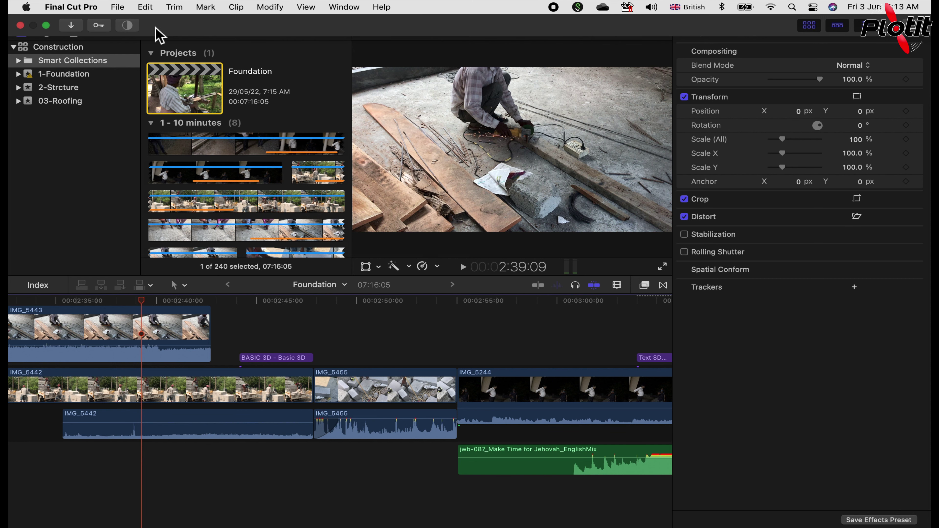
{"action": "left_click", "coordinate": [146, 7]}
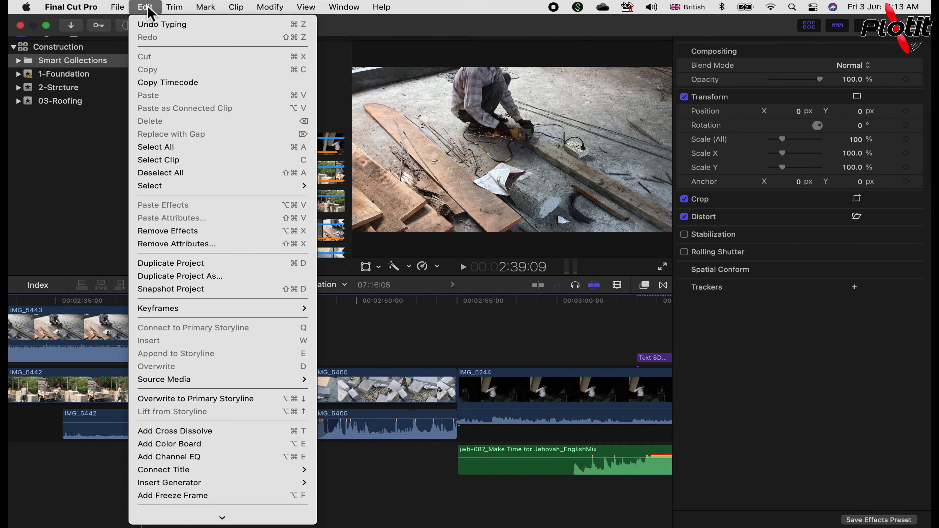
{"action": "scroll", "coordinate": [227, 65], "scroll_direction": "down", "scroll_amount": 3}
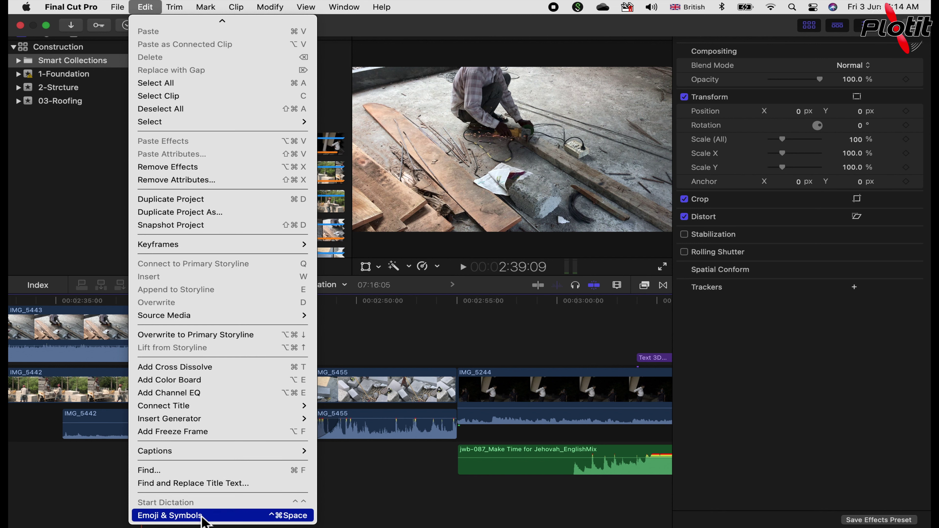
{"action": "left_click", "coordinate": [208, 484]}
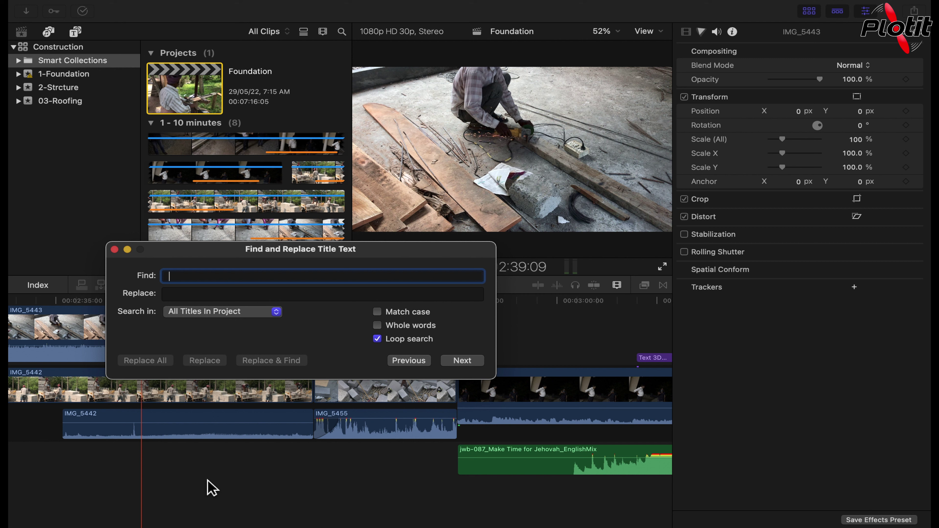
{"action": "type", "text": "text"}
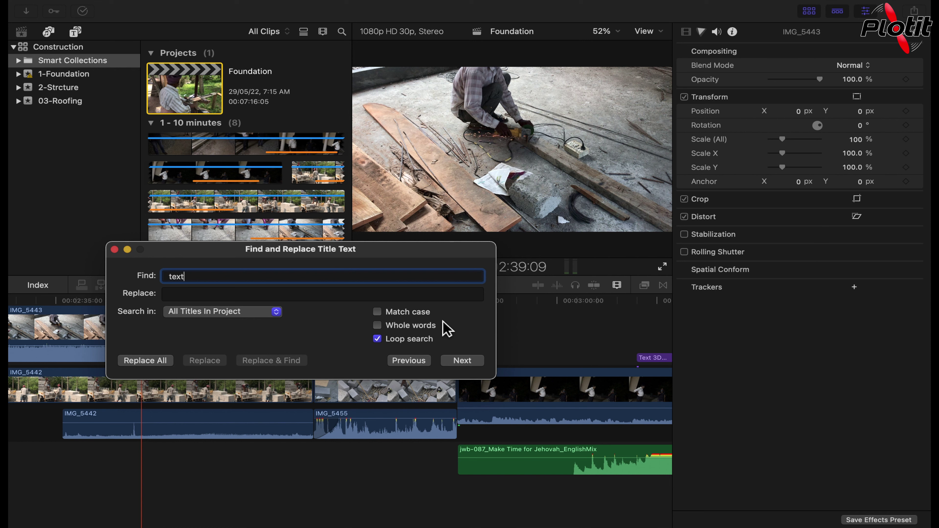
{"action": "left_click", "coordinate": [467, 361]}
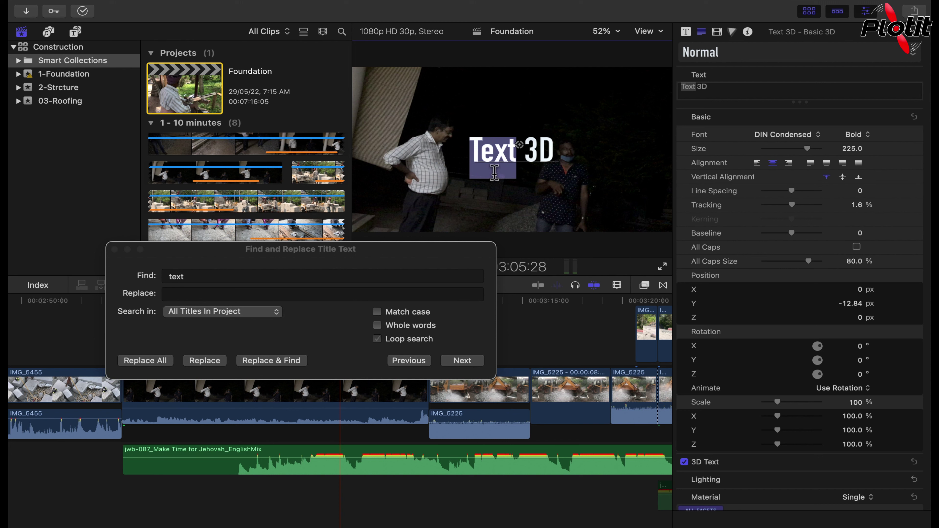
- Change the title text search term to "basic" and find its next occurrence in the project
{"action": "left_click_drag", "start_coordinate": [226, 278], "coordinate": [80, 284]}
{"action": "type", "text": "b"}
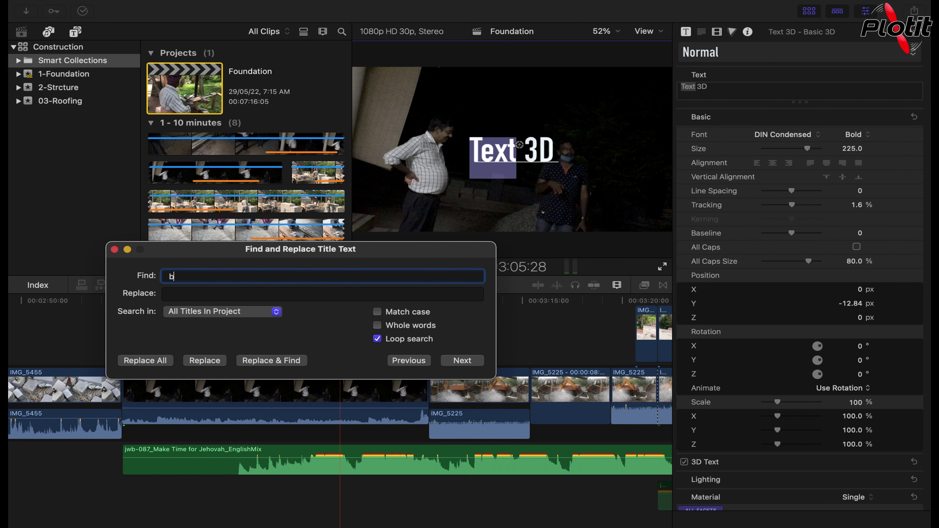
{"action": "type", "text": "asic"}
{"action": "left_click", "coordinate": [464, 365]}
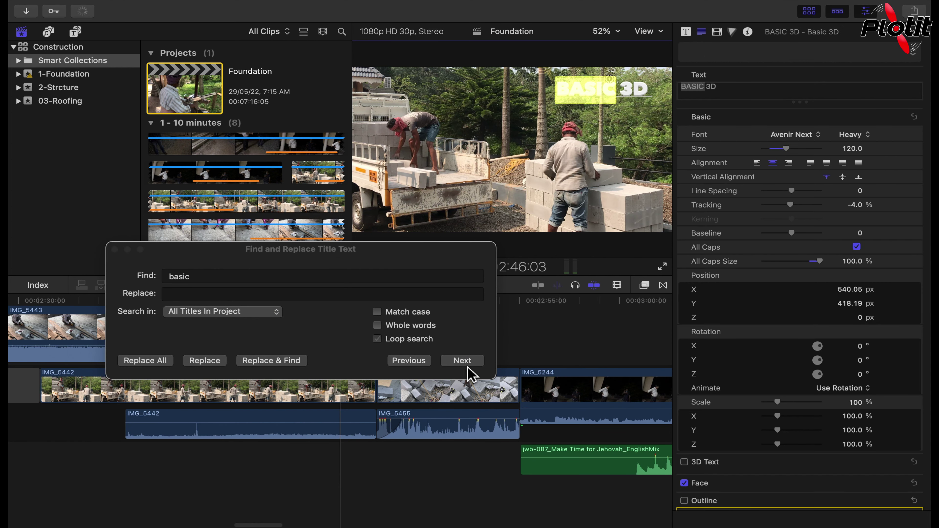